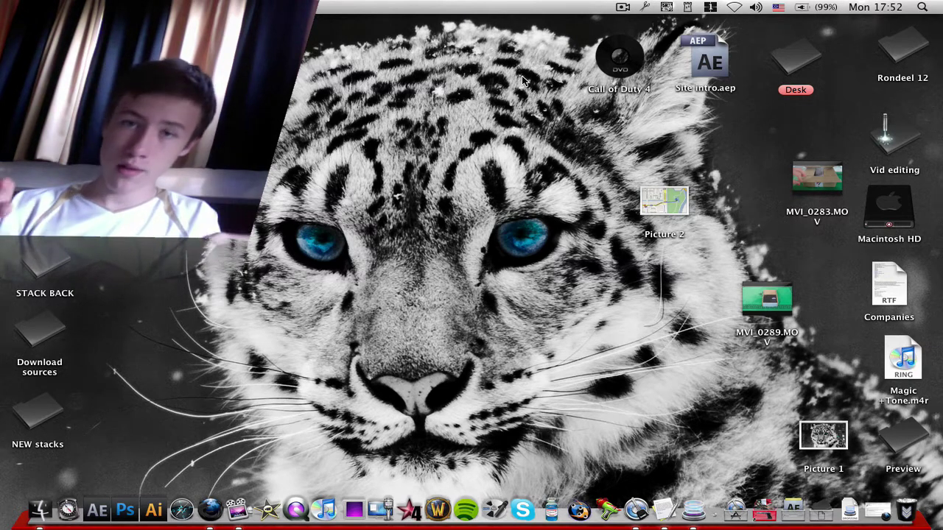
Launch TextEdit from Spotlight and set the font to 17-point Helvetica.
key("super+space")
type("te")
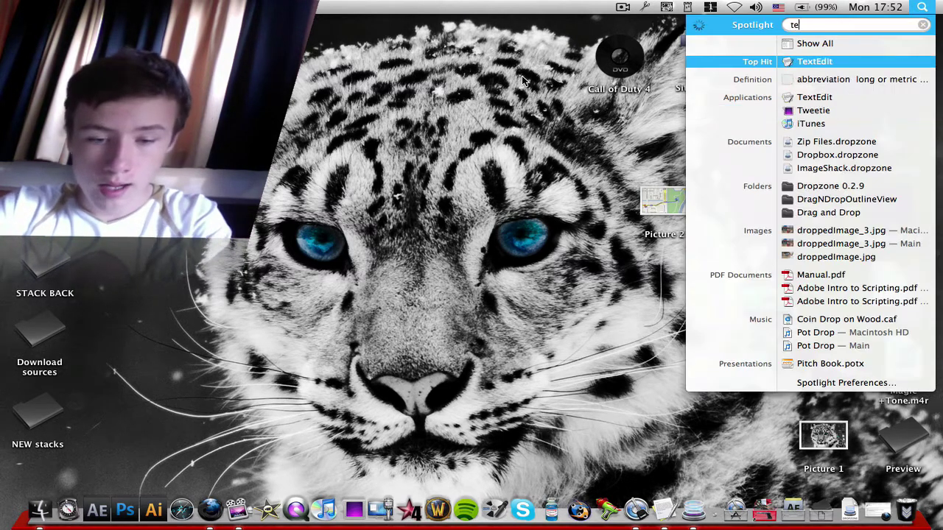
key("Return")
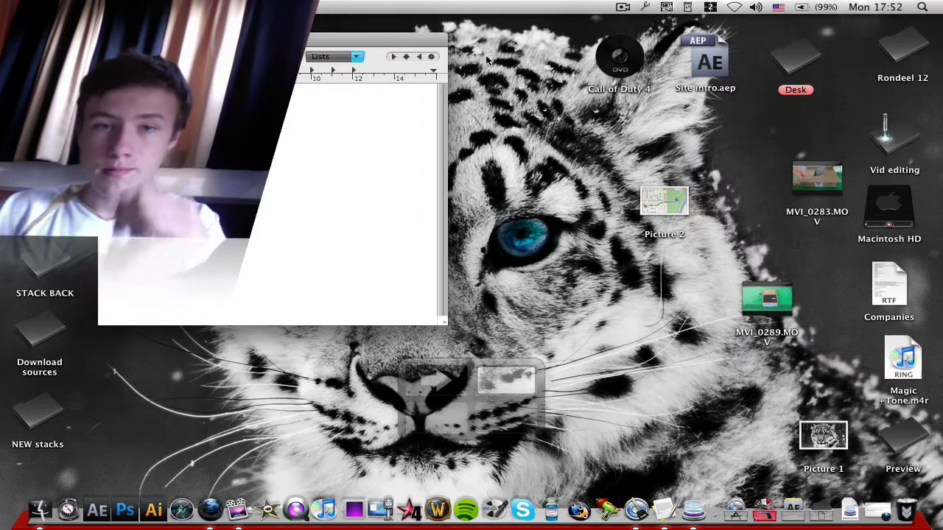
key("super+t")
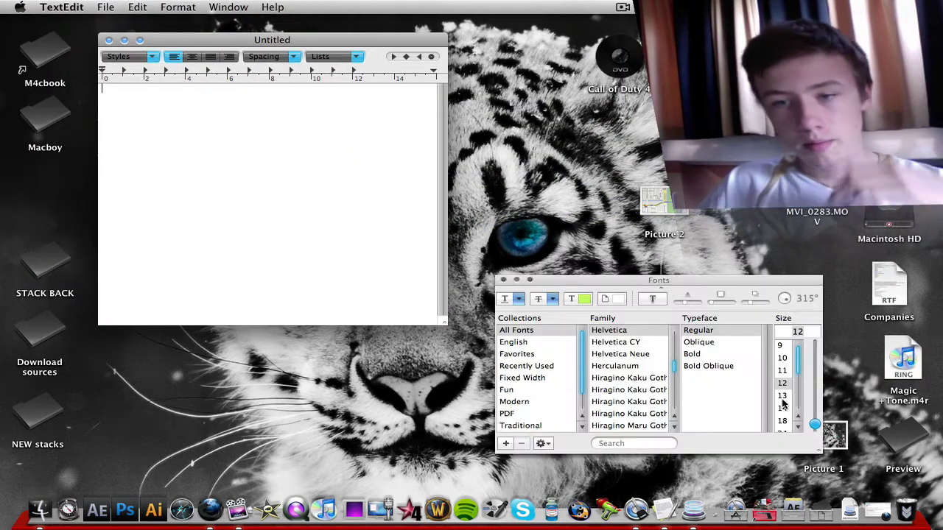
left_click_drag(815, 424, 814, 418)
left_click(608, 332)
Type 'hello' and a line with the author's name, then select and deselect both lines.
left_click(313, 173)
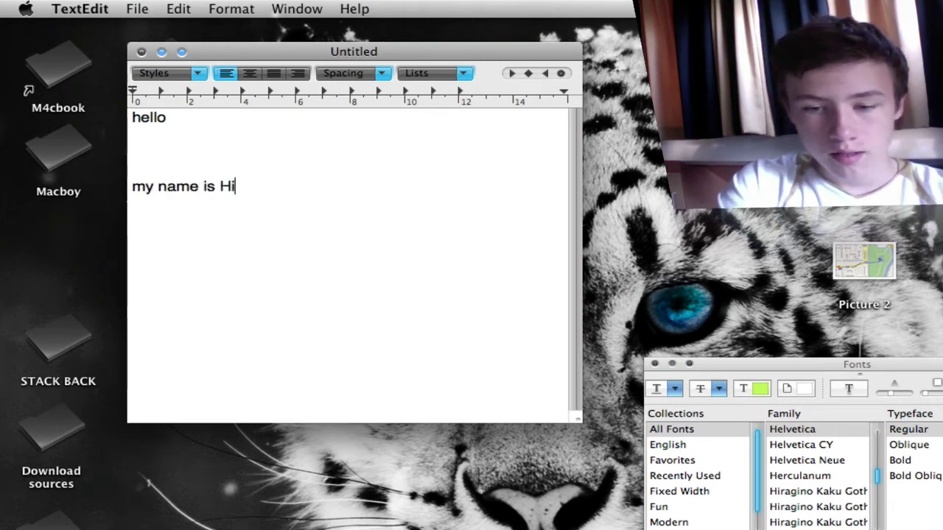
key("BackSpace")
key("BackSpace")
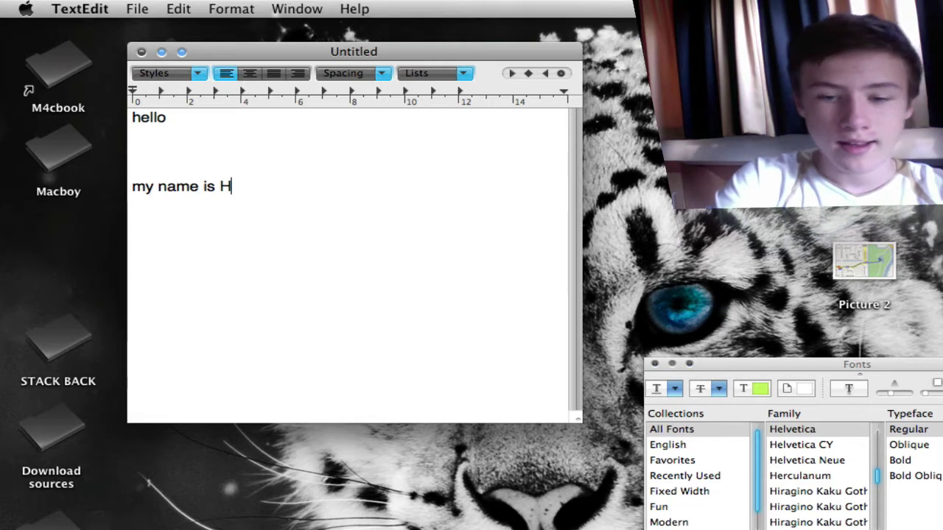
left_click(263, 150)
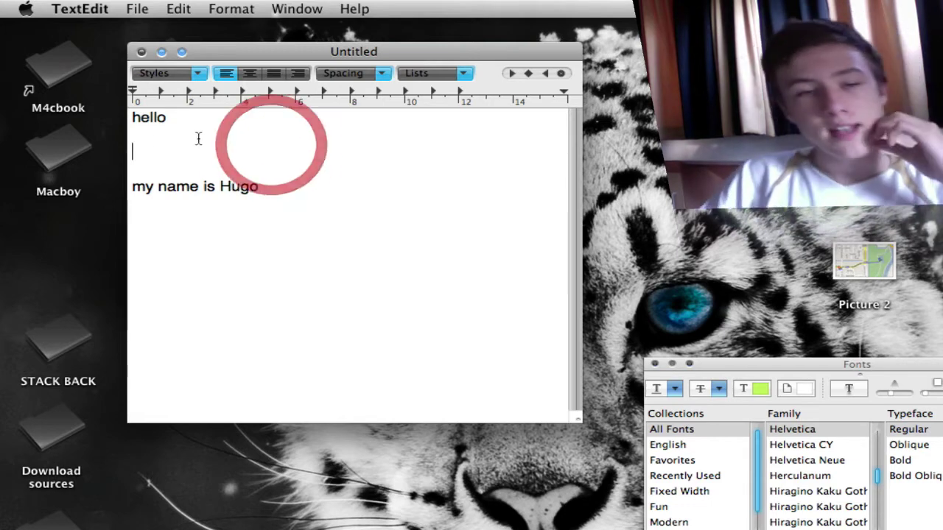
left_click_drag(270, 183, 131, 186)
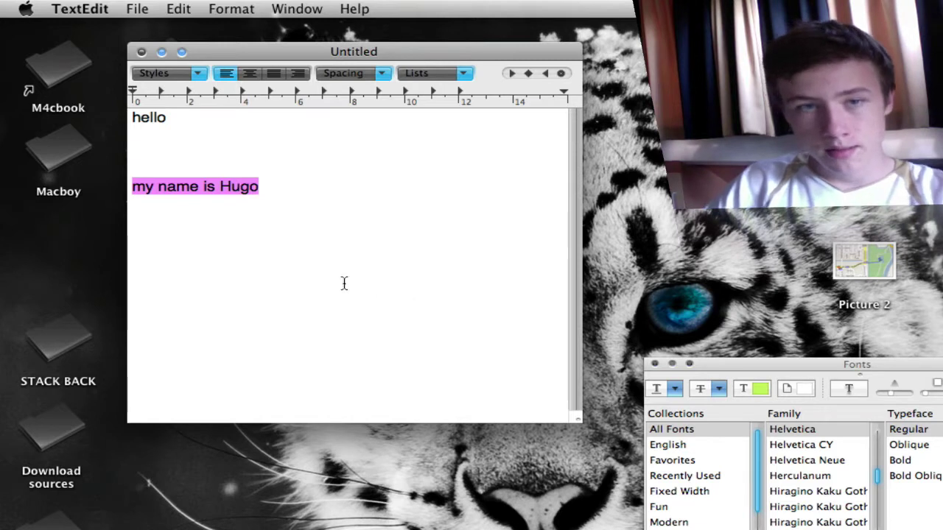
left_click_drag(183, 118, 123, 116)
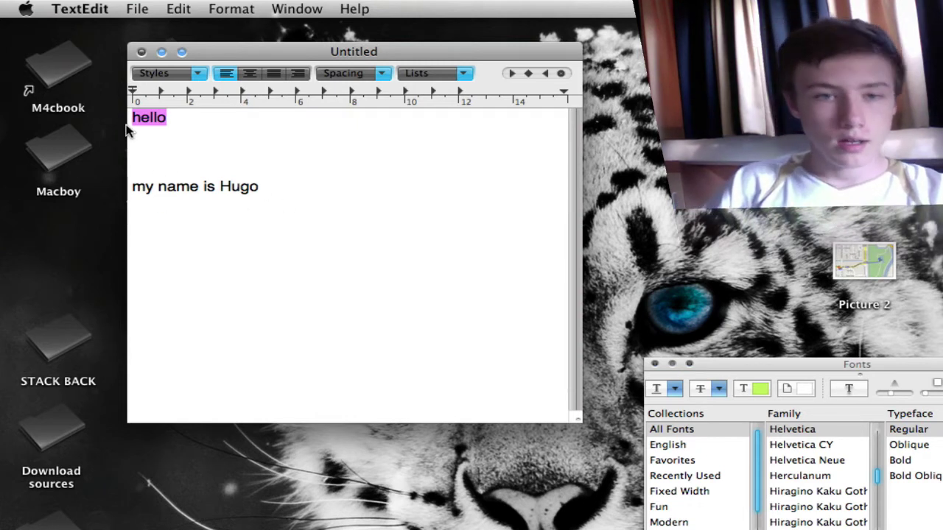
left_click(168, 156)
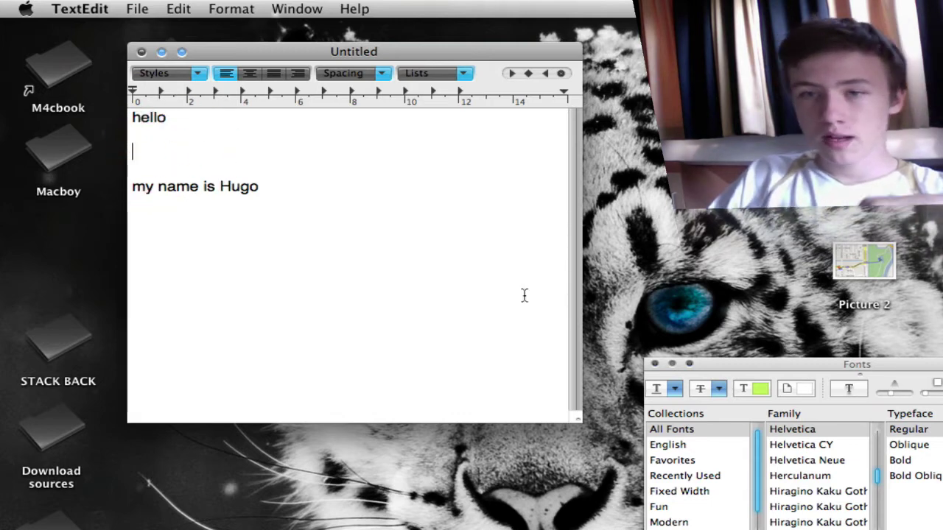
left_click_drag(208, 118, 53, 115)
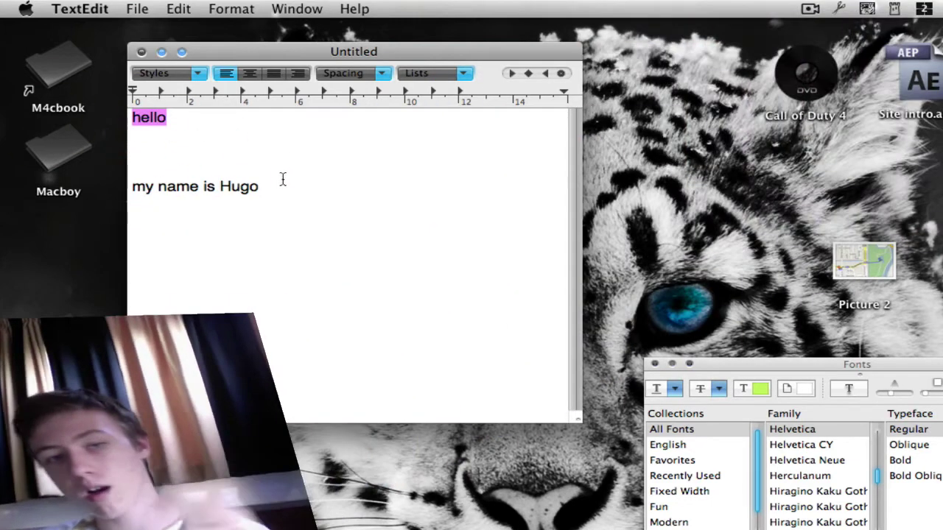
left_click_drag(292, 185, 95, 185)
left_click(364, 187)
Paste the name line from Jumpcut's history onto a new line, then close the document unsaved.
key("Return")
key("Return")
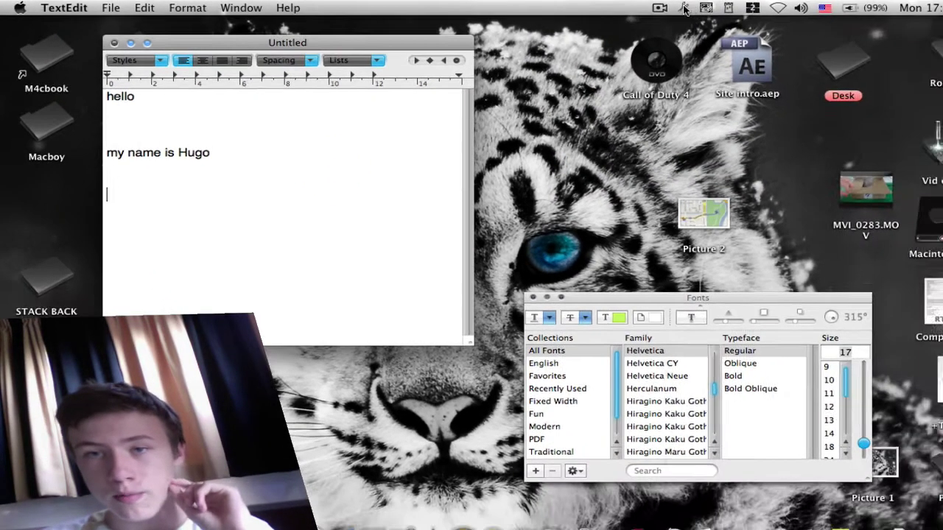
left_click(838, 8)
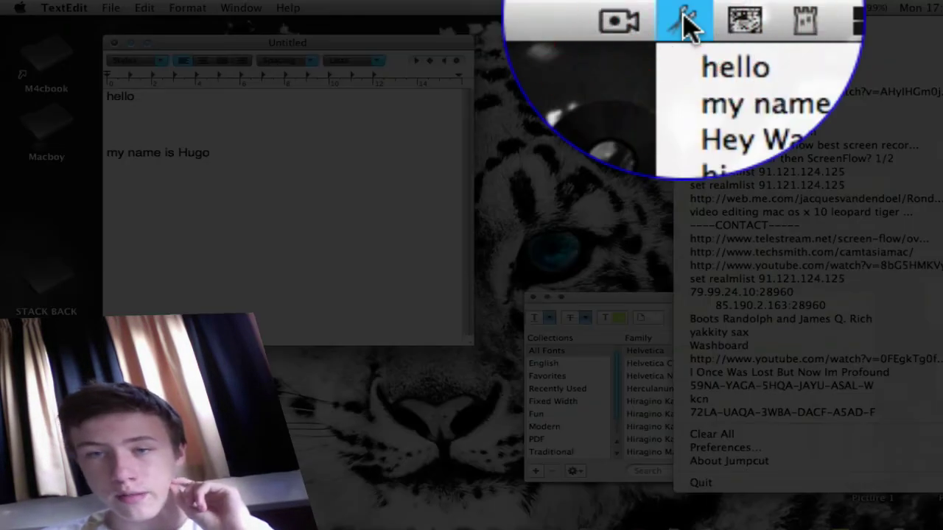
left_click(719, 38)
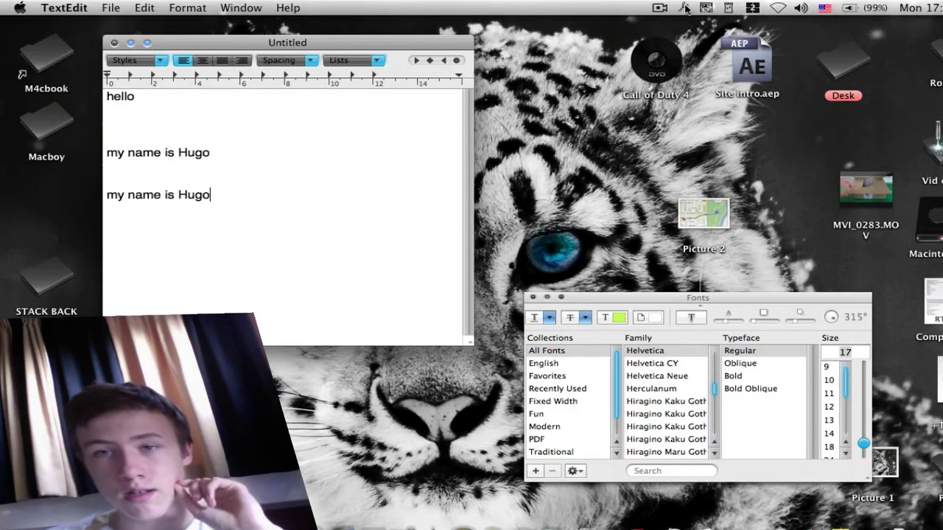
left_click(683, 9)
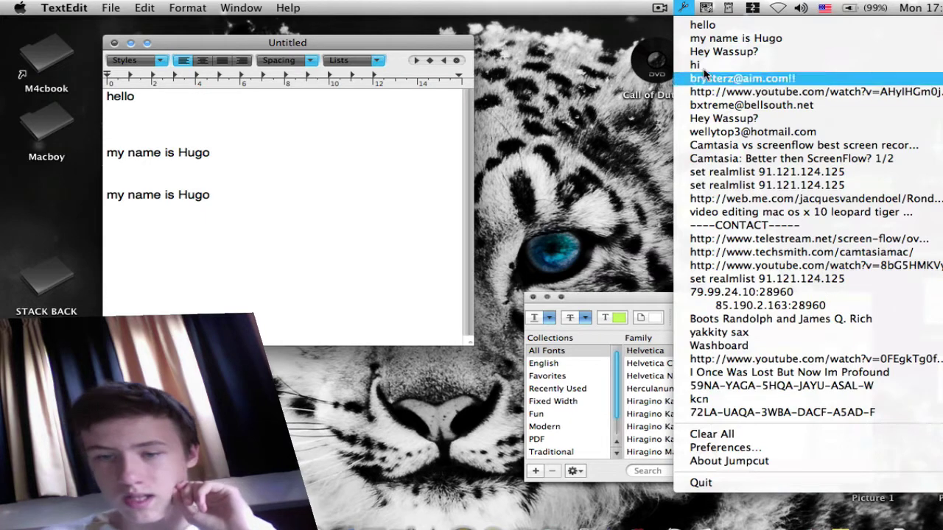
left_click(358, 217)
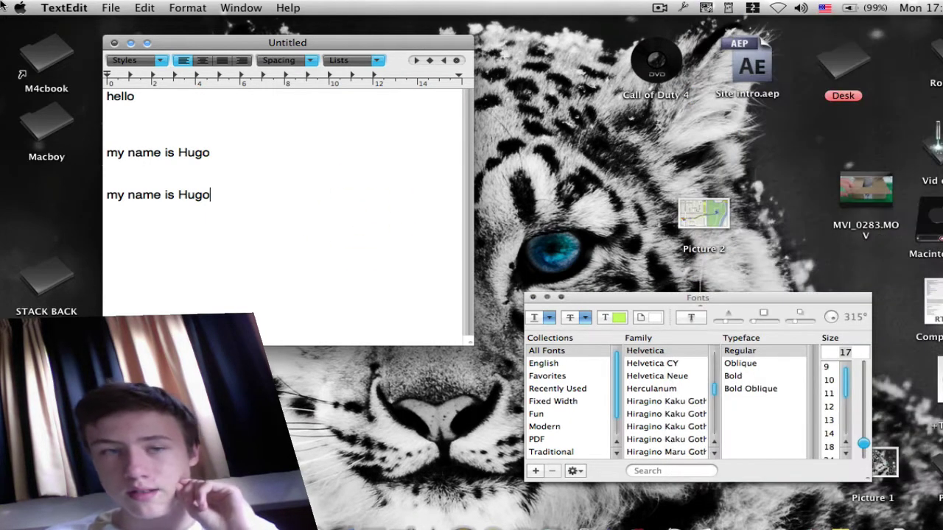
left_click(114, 44)
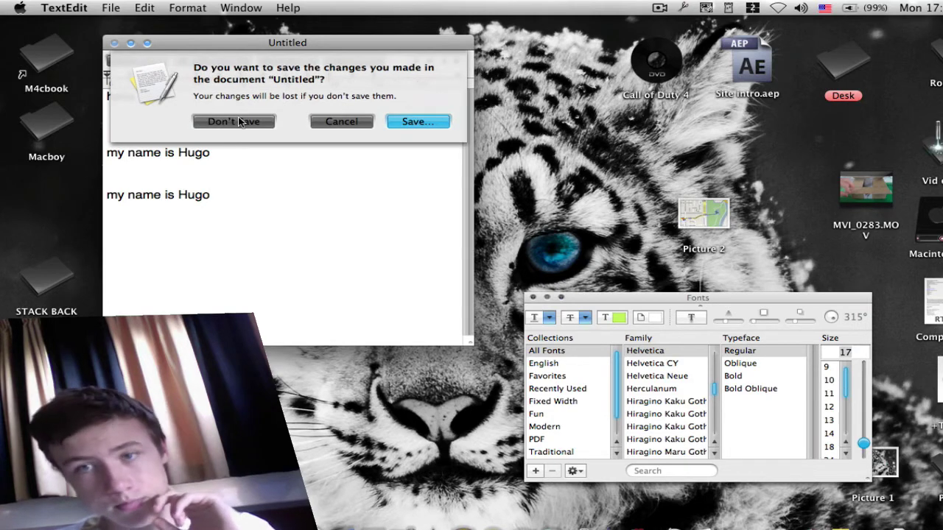
left_click(235, 122)
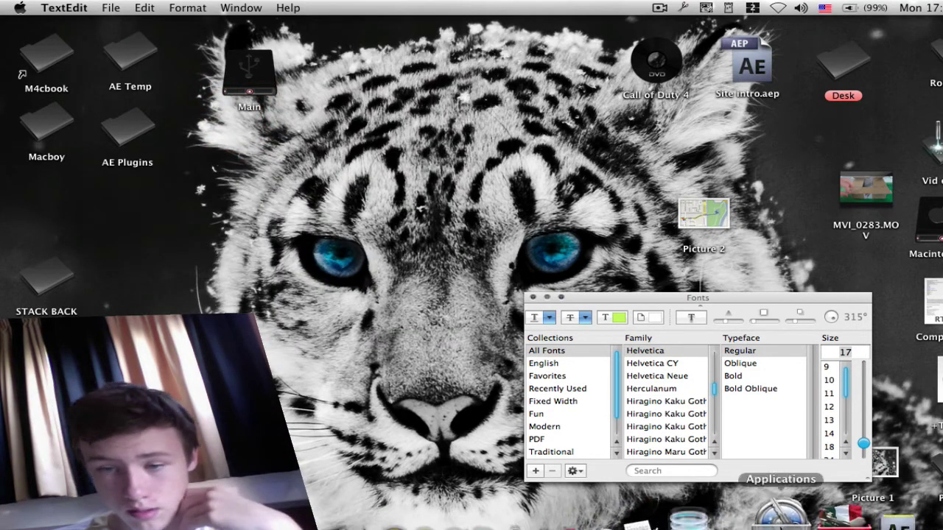
Show Firefox on the Jumpcut homepage, scroll through it, then minimize the window to the Dock.
left_click(333, 521)
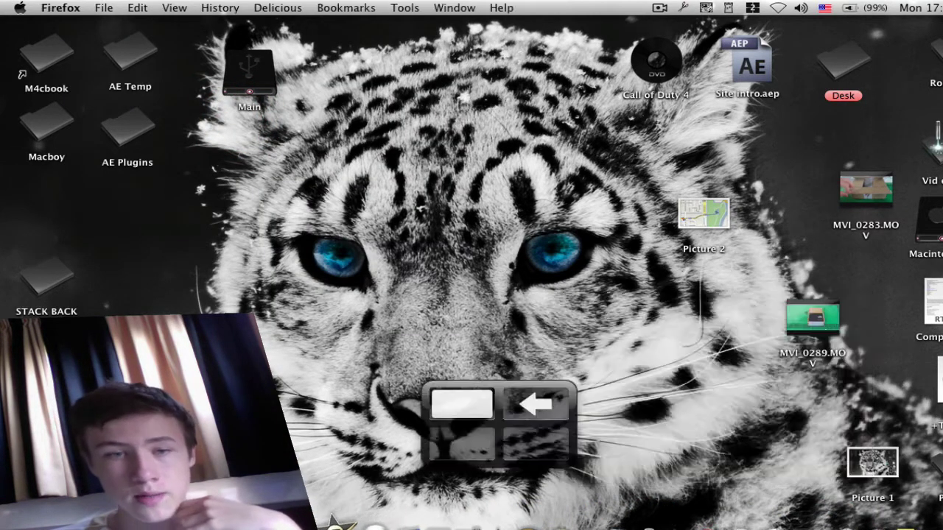
scroll(346, 337, "down", 10)
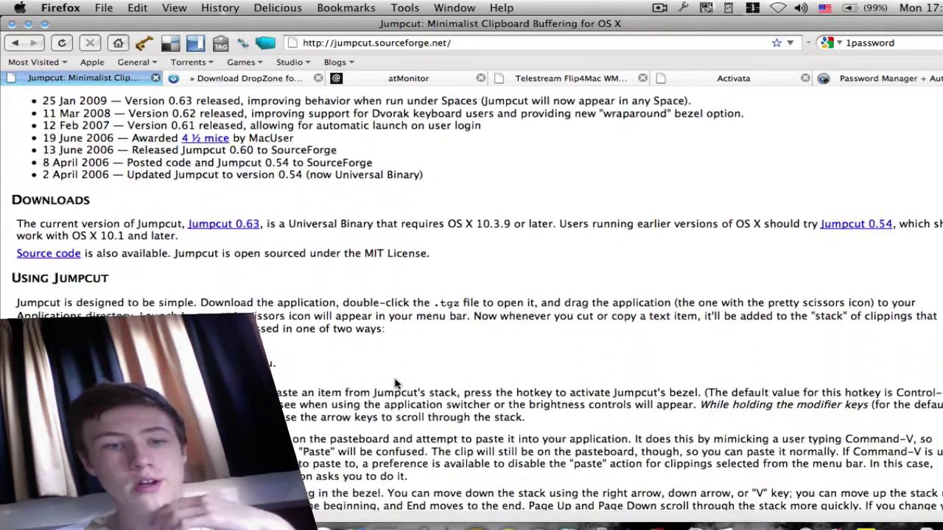
scroll(182, 278, "up", 7)
scroll(182, 279, "up", 6)
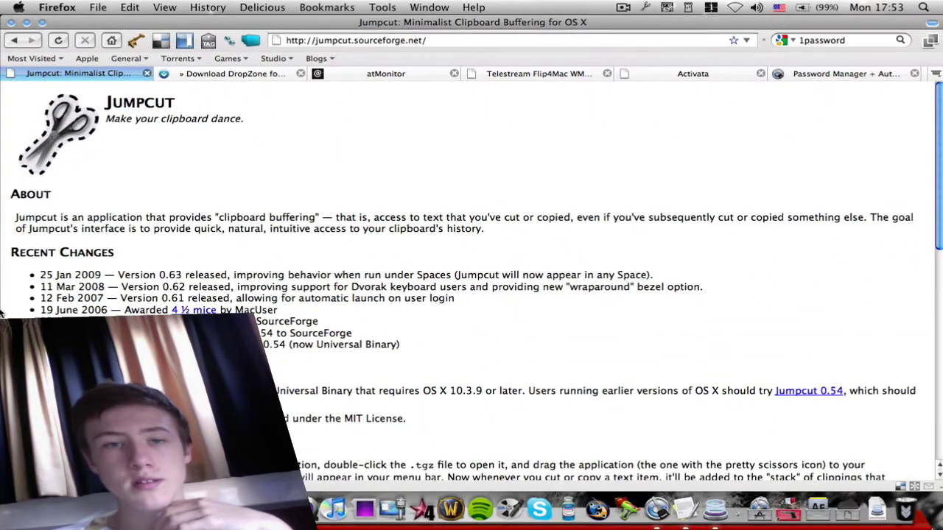
key("F8")
left_click(221, 249)
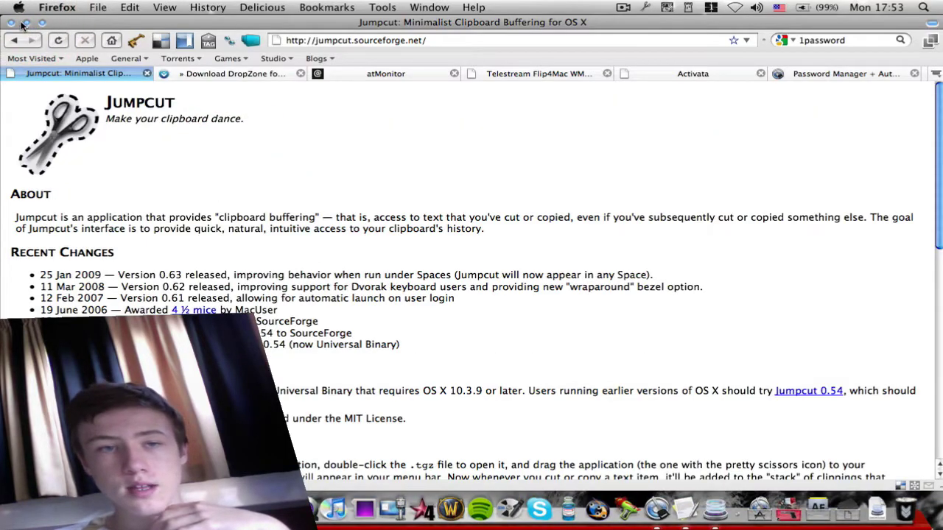
left_click(28, 23)
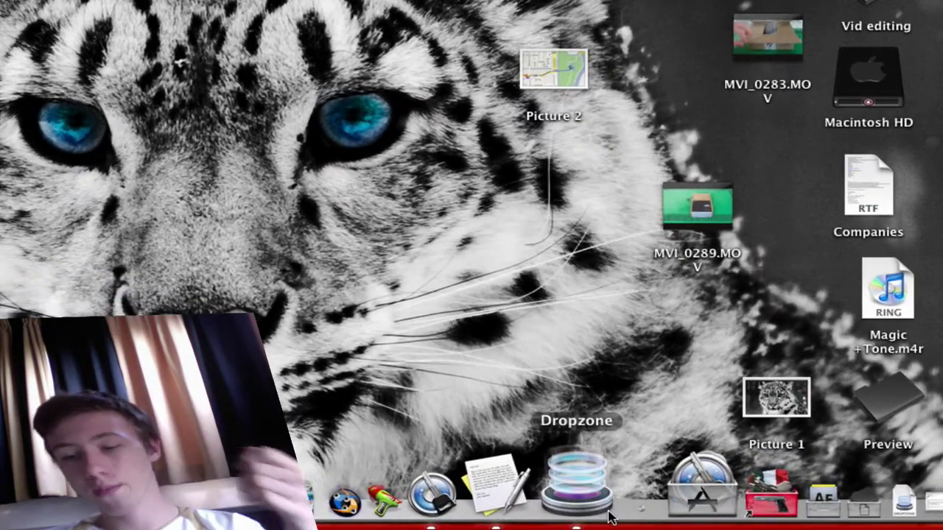
Upload Picture 1.png through Dropzone's TwitPic destination and dismiss the upload notice.
left_click(603, 494)
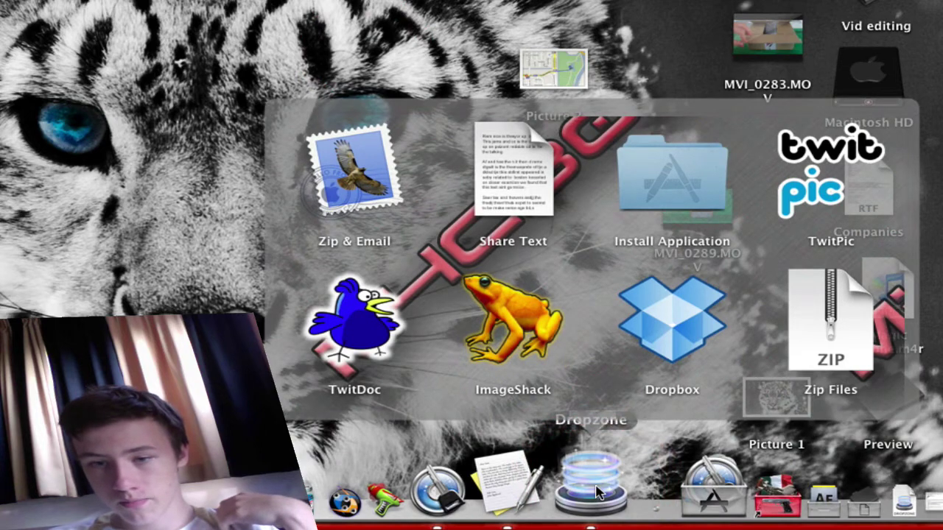
left_click(598, 493)
left_click_drag(799, 416, 847, 199)
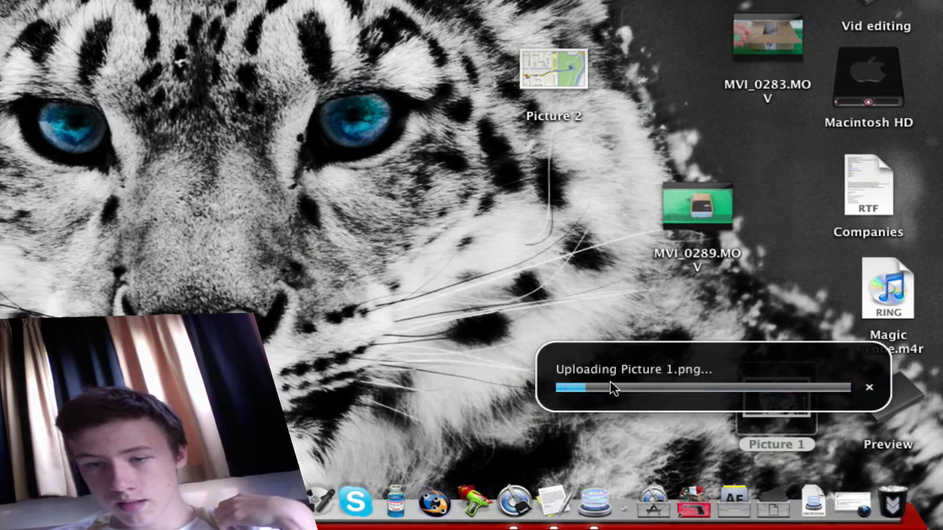
left_click(869, 390)
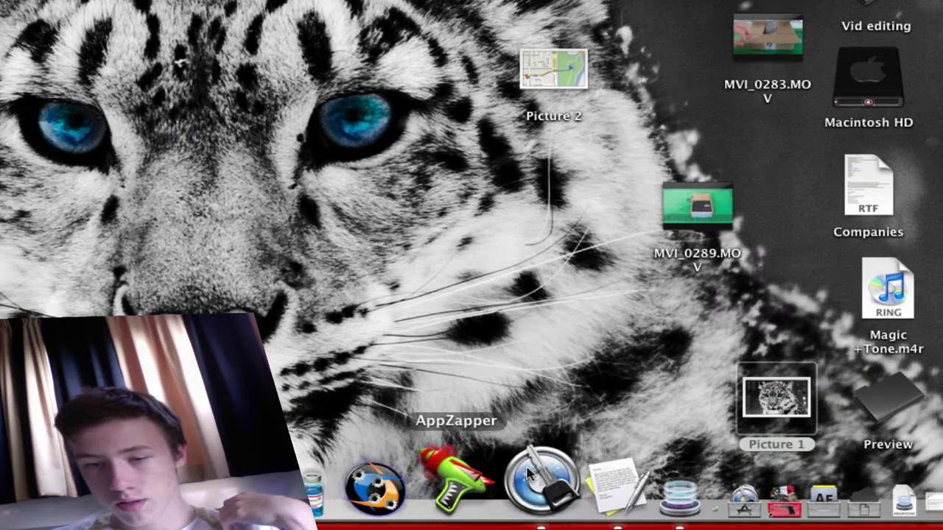
Zip Magic Tone.m4r into song.zip with Dropzone's Zip Files, then move song.zip to the Trash.
left_click_drag(873, 276, 803, 368)
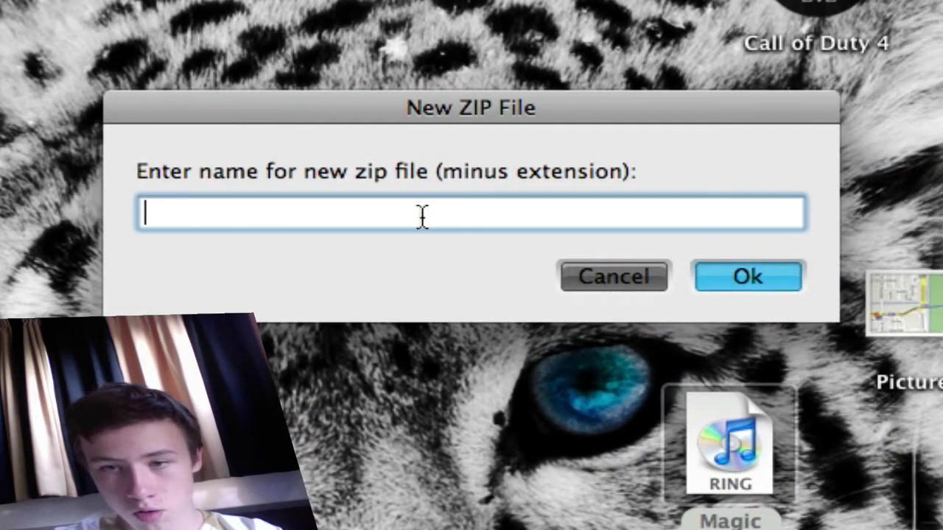
type("song")
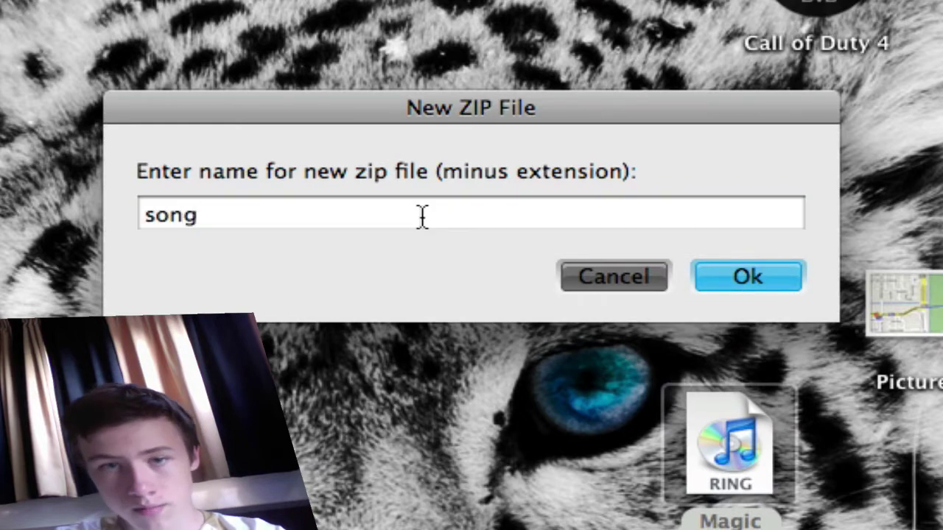
key("Return")
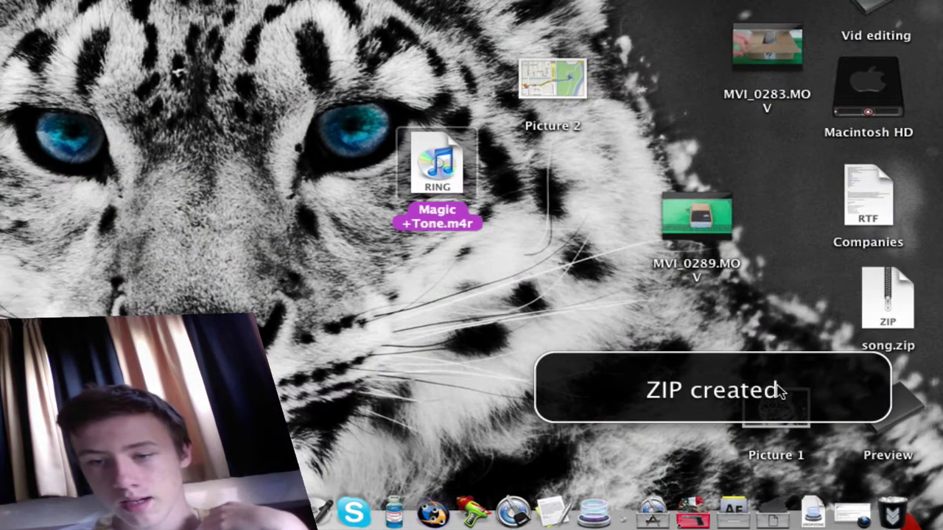
left_click_drag(889, 313, 288, 217)
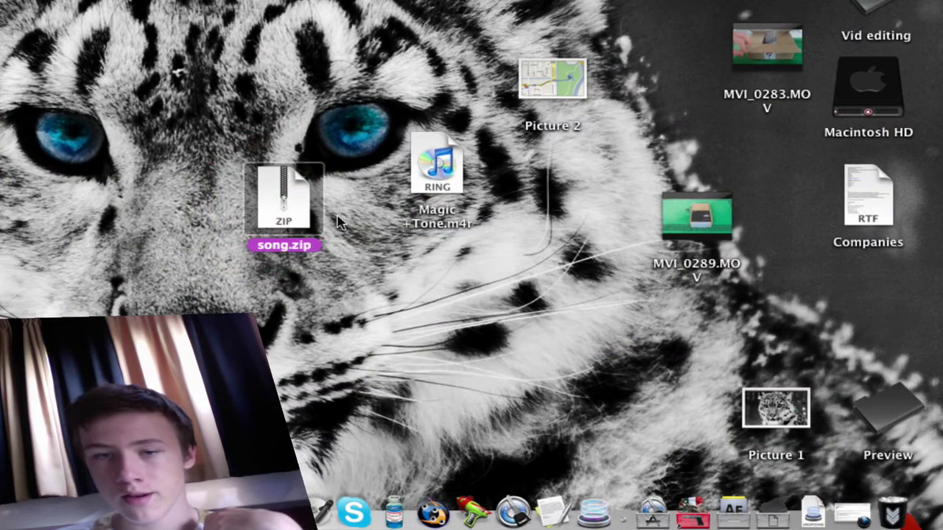
key("super+BackSpace")
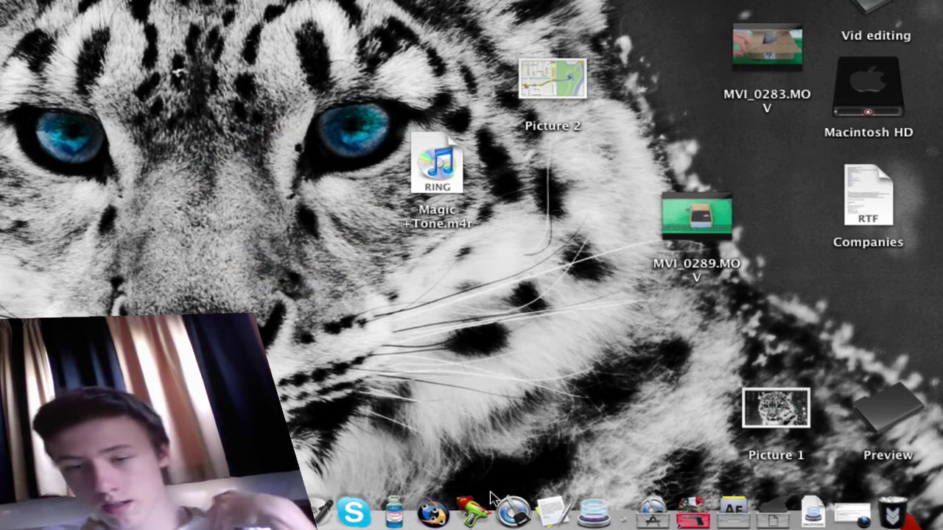
Open Dropzone's preferences and look through the Settings and Destinations panes.
left_click(594, 512)
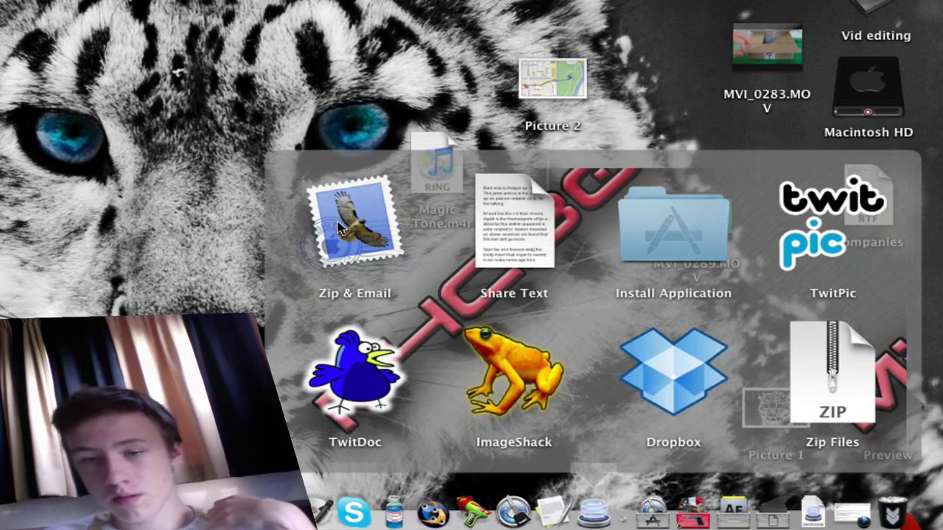
left_click(593, 512)
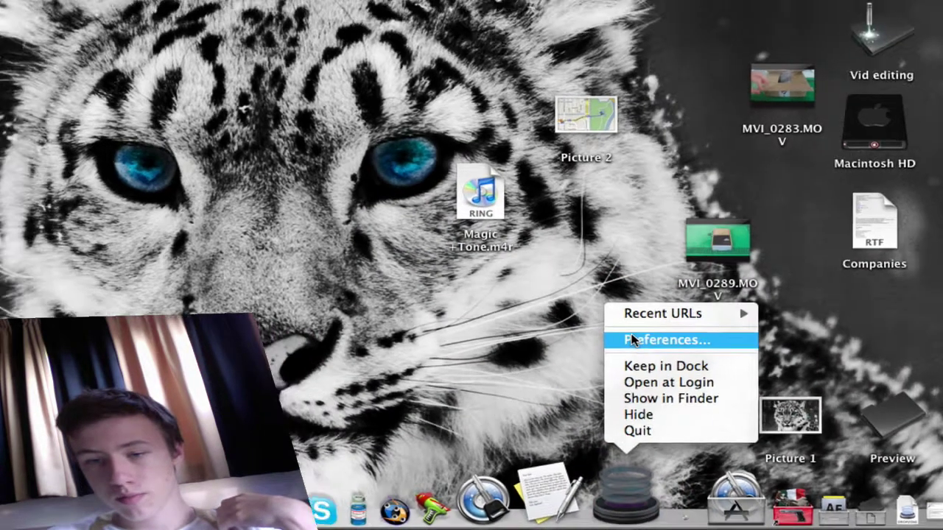
left_click(641, 325)
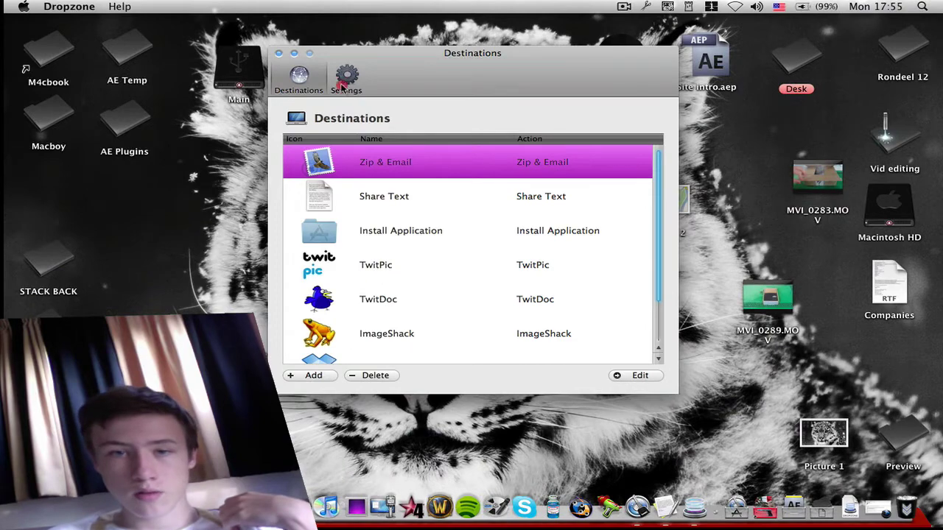
left_click(345, 83)
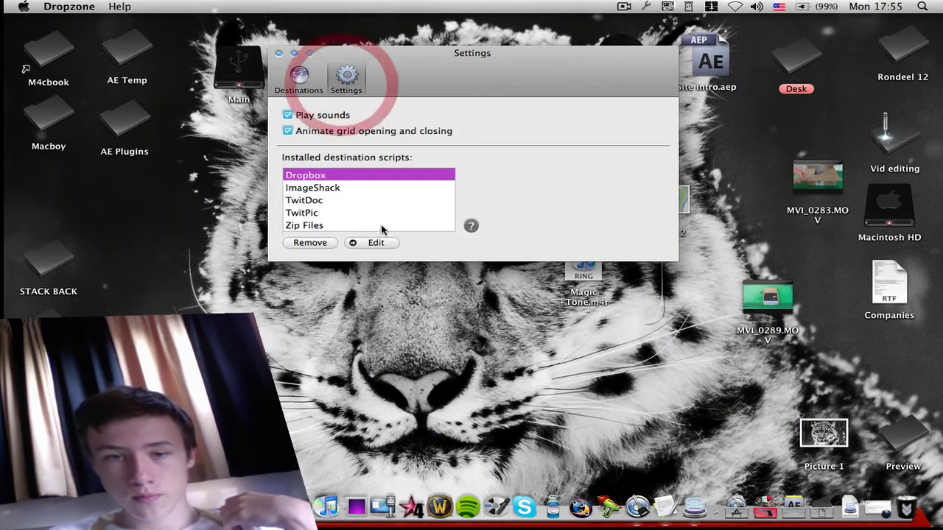
left_click(300, 81)
left_click(290, 376)
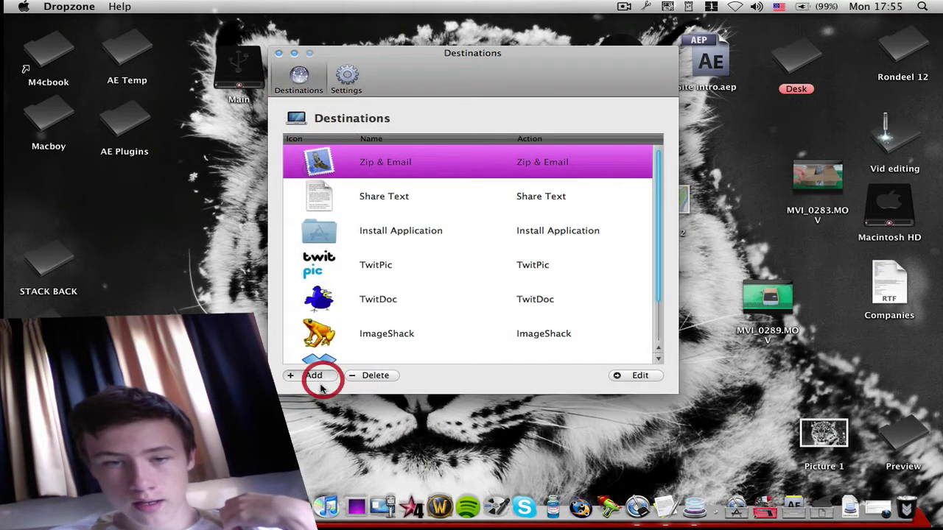
left_click(576, 263)
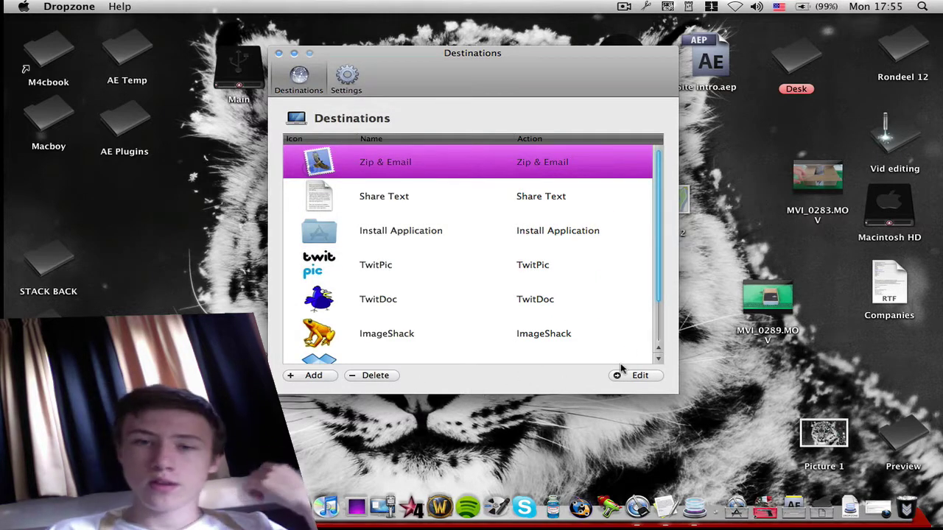
Return to the Destinations list, scroll through it, and start a new destination.
key("F8")
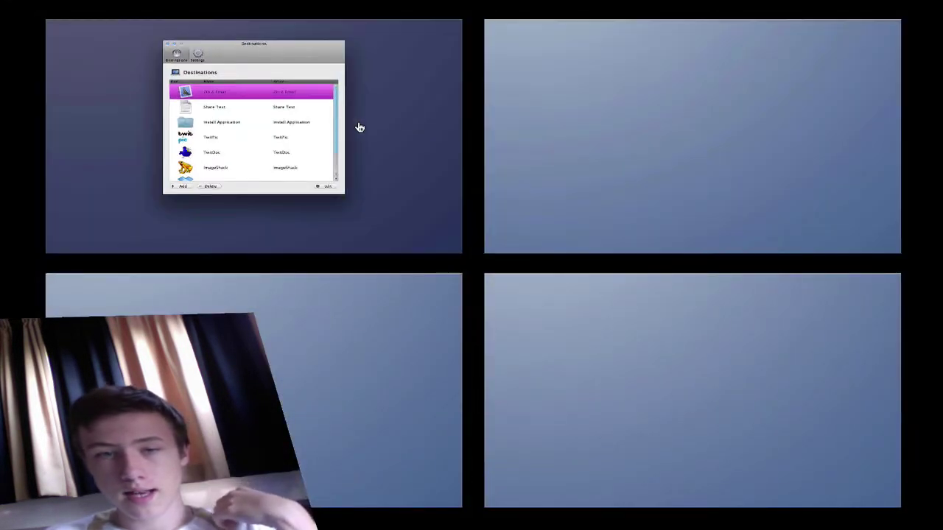
left_click(337, 110)
scroll(453, 262, "down", 2)
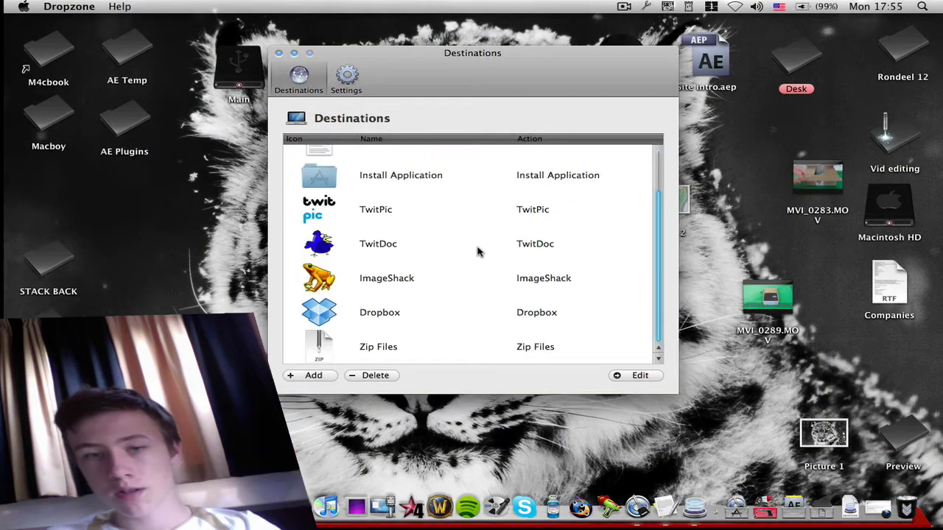
scroll(439, 261, "up", 2)
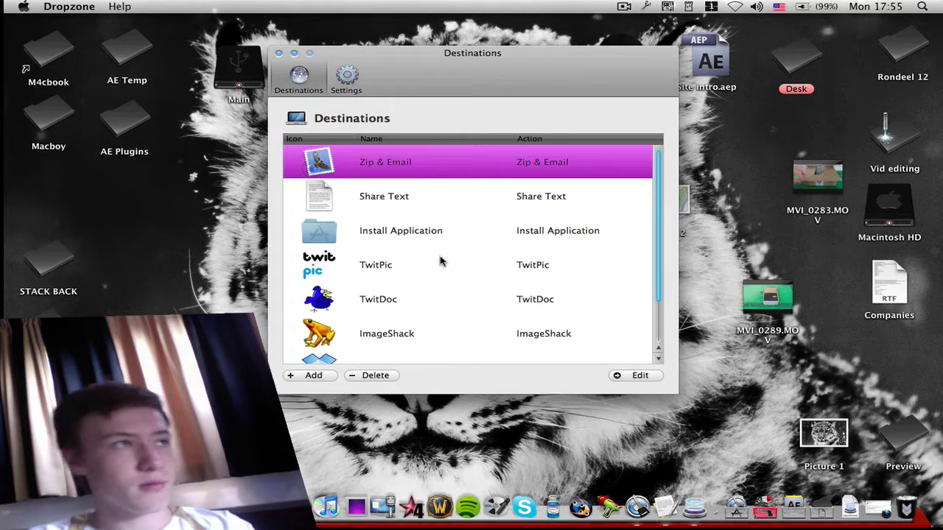
scroll(433, 276, "down", 2)
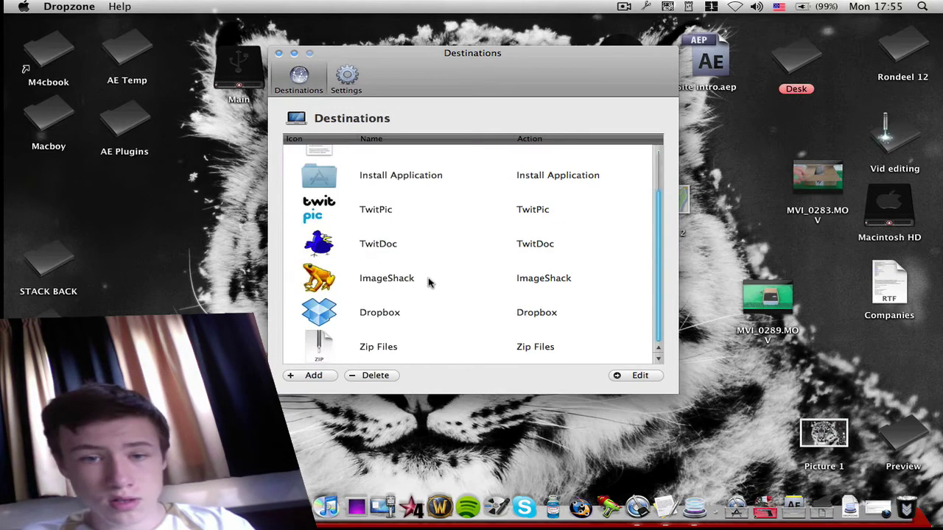
scroll(431, 283, "up", 2)
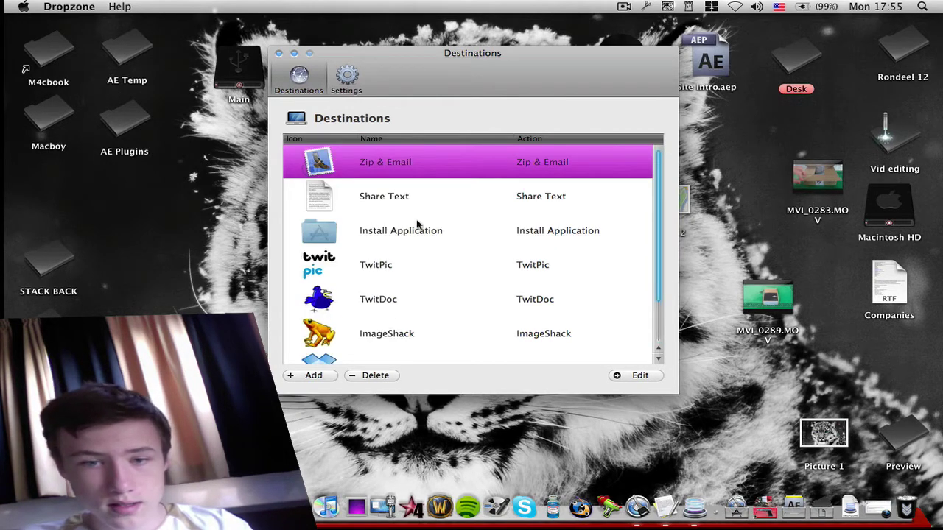
left_click(317, 376)
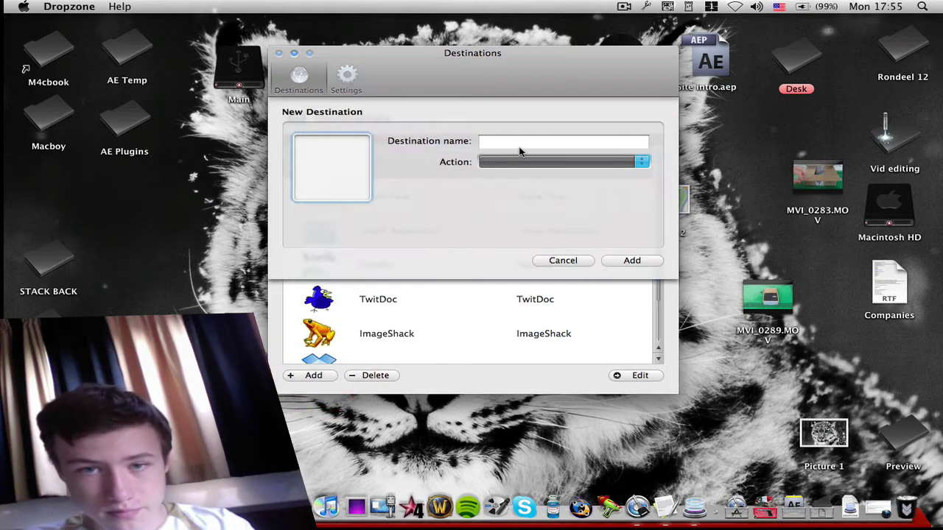
Set the new destination's action to Flickr Upload with the Flickr icon and add it.
left_click(522, 157)
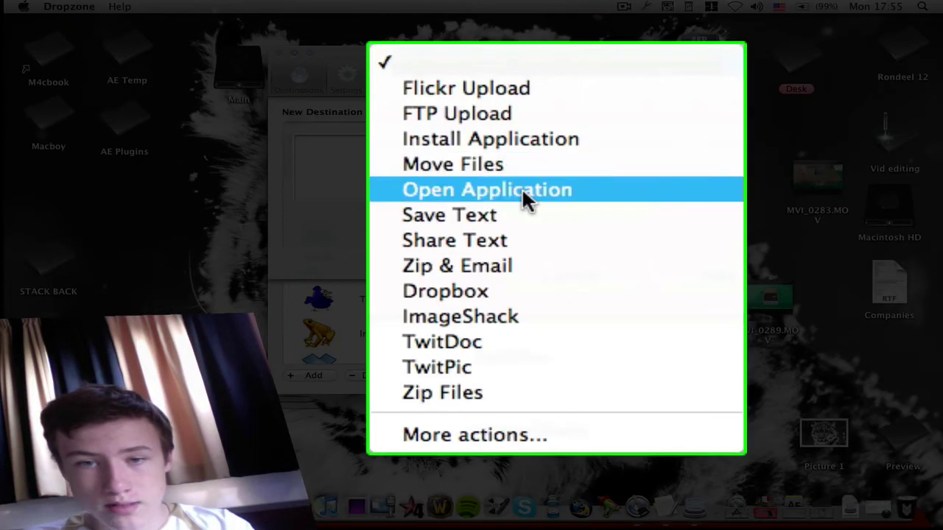
left_click(493, 88)
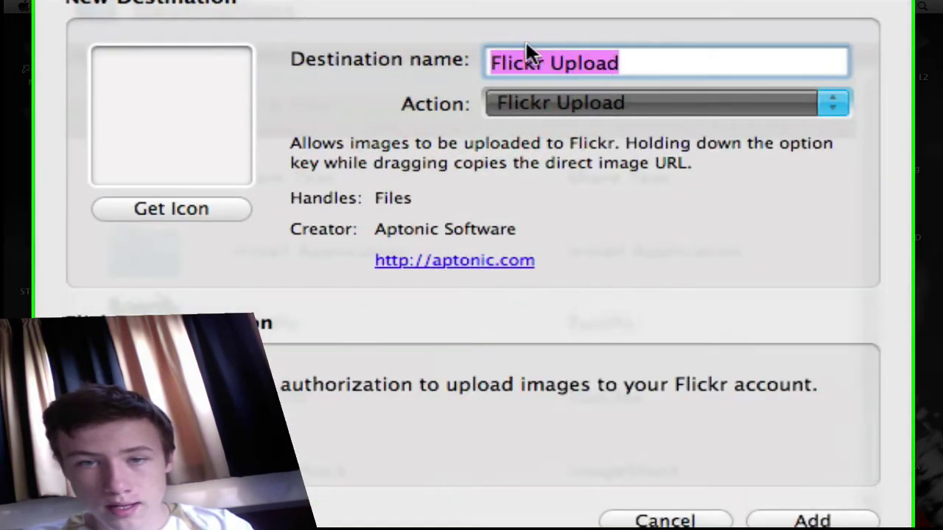
left_click(186, 209)
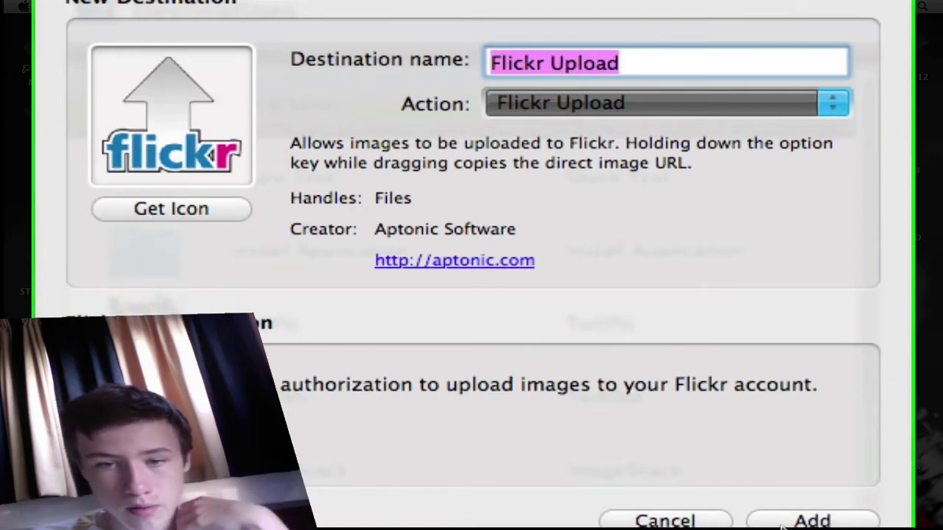
left_click(813, 520)
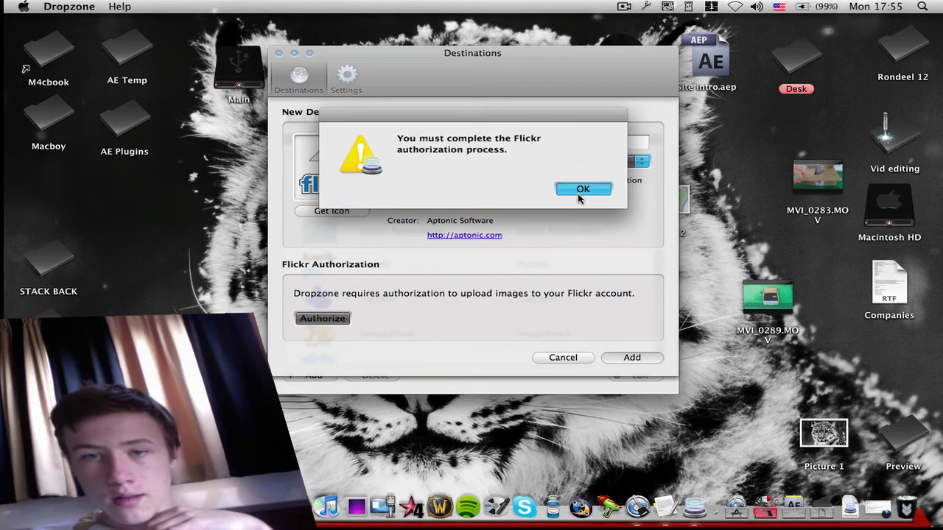
Dismiss the Flickr authorization warning and cancel the New Destination sheet.
left_click(578, 190)
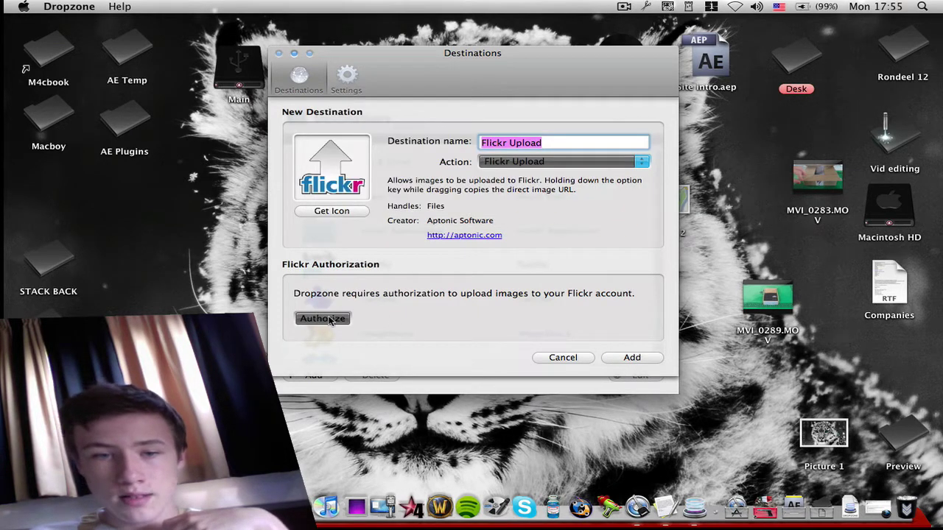
left_click(563, 357)
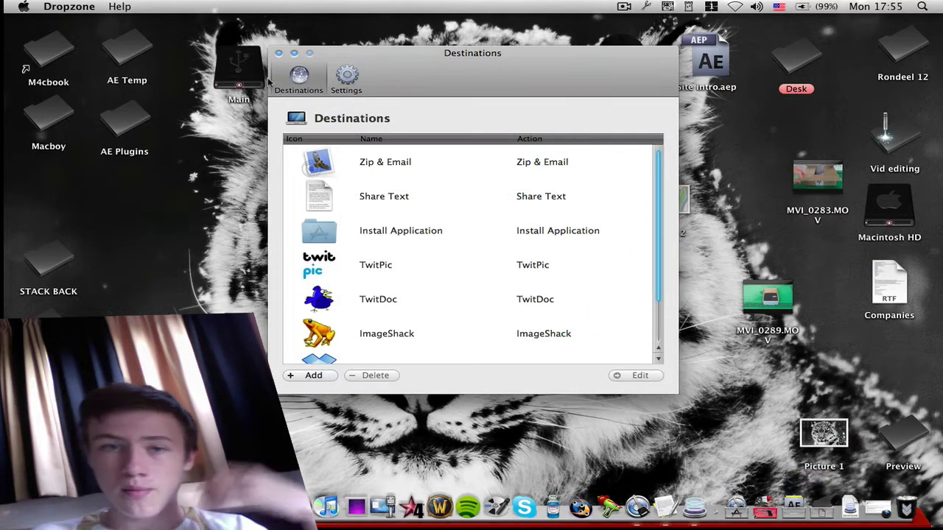
left_click(69, 7)
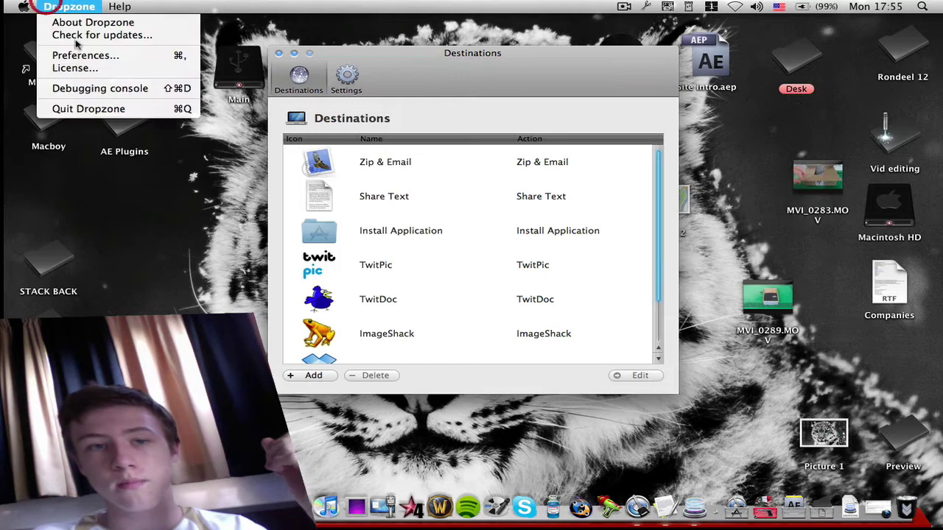
Quit Dropzone from its menu.
left_click(88, 109)
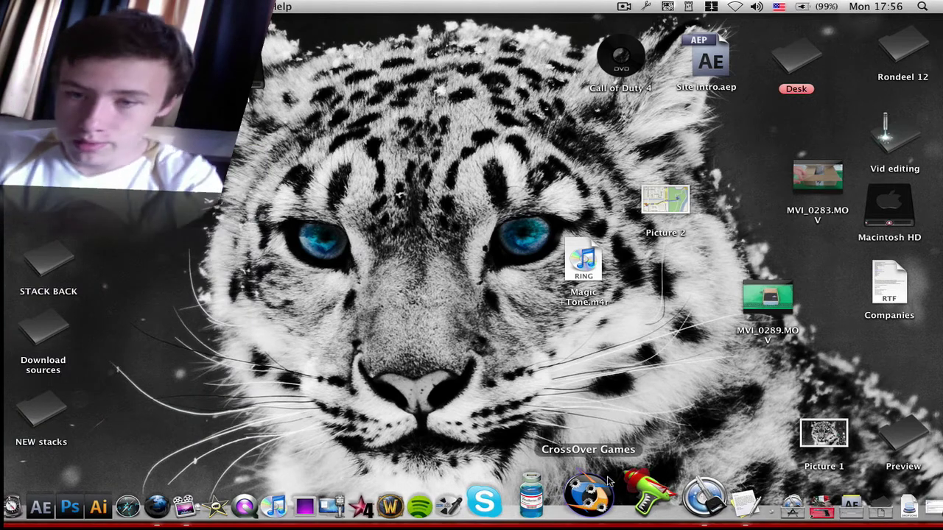
Launch atMonitor through a Spotlight search for 'atmo'.
key("super+space")
type("atmo")
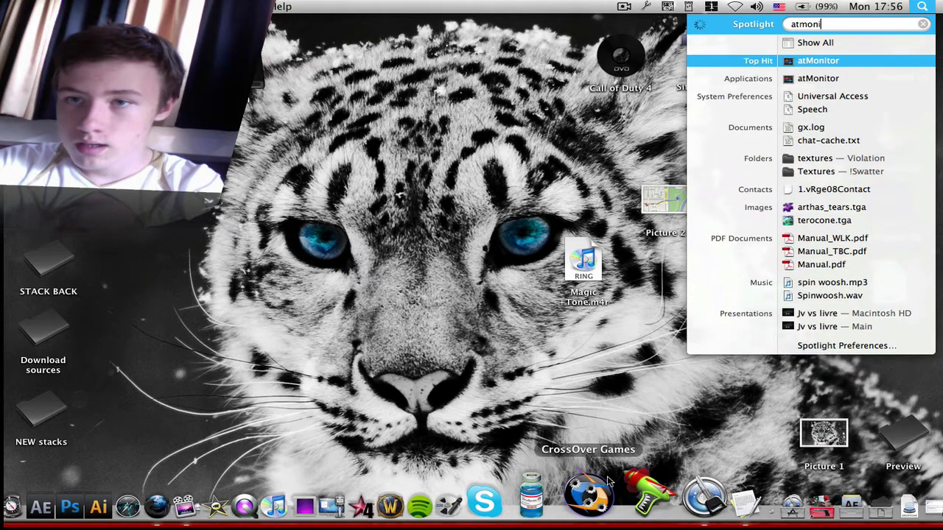
key("Return")
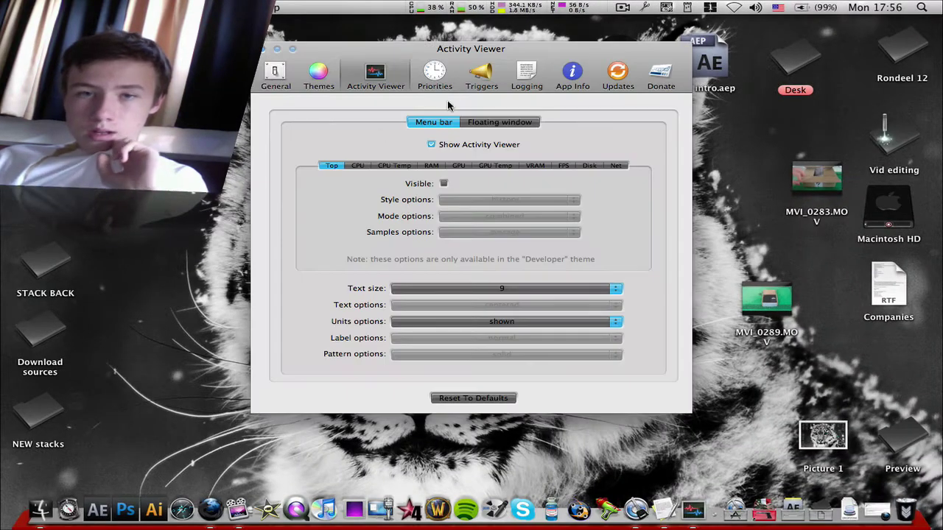
Set the Activity Viewer to Floating window, close preferences, then quit atMonitor from the Dock.
left_click(486, 122)
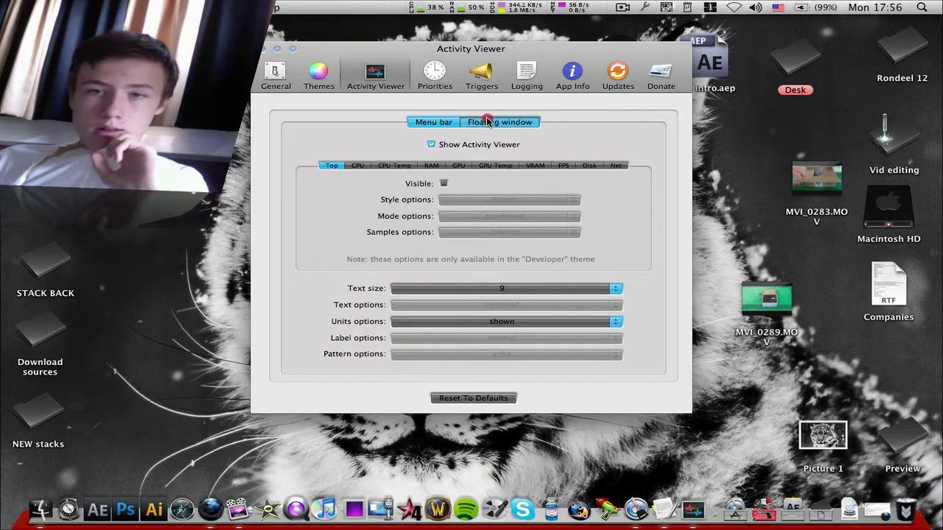
left_click(266, 49)
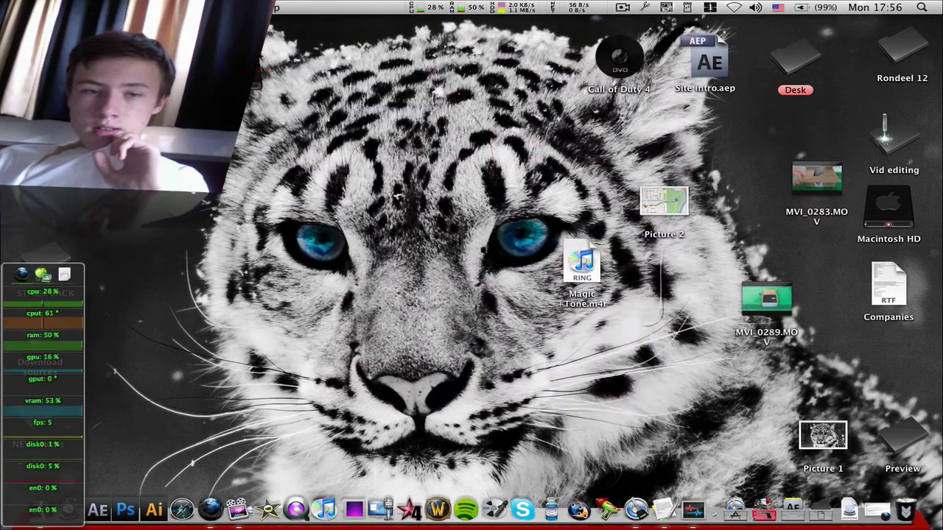
left_click(217, 208)
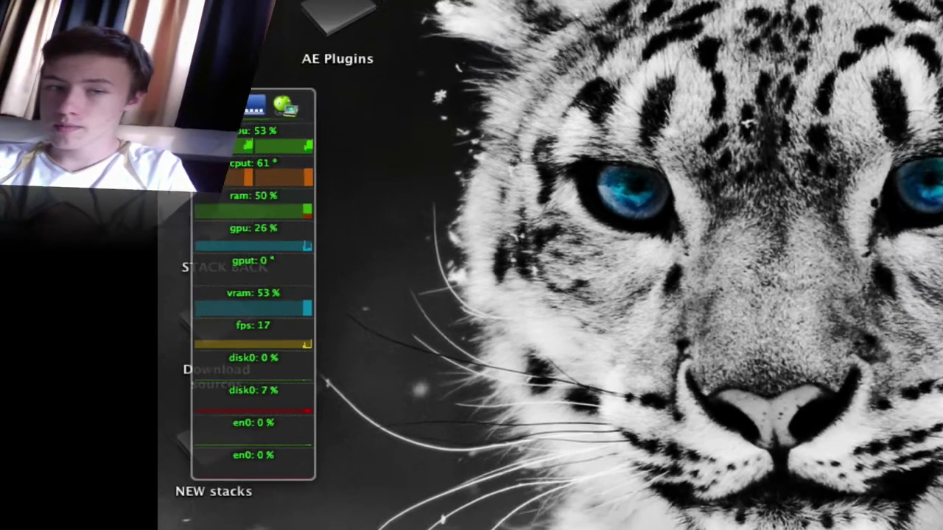
right_click(692, 500)
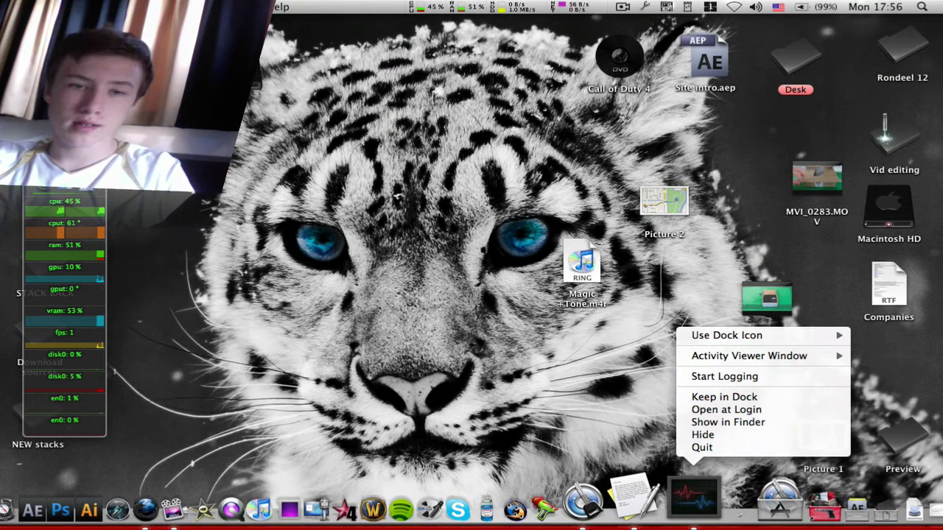
left_click(717, 451)
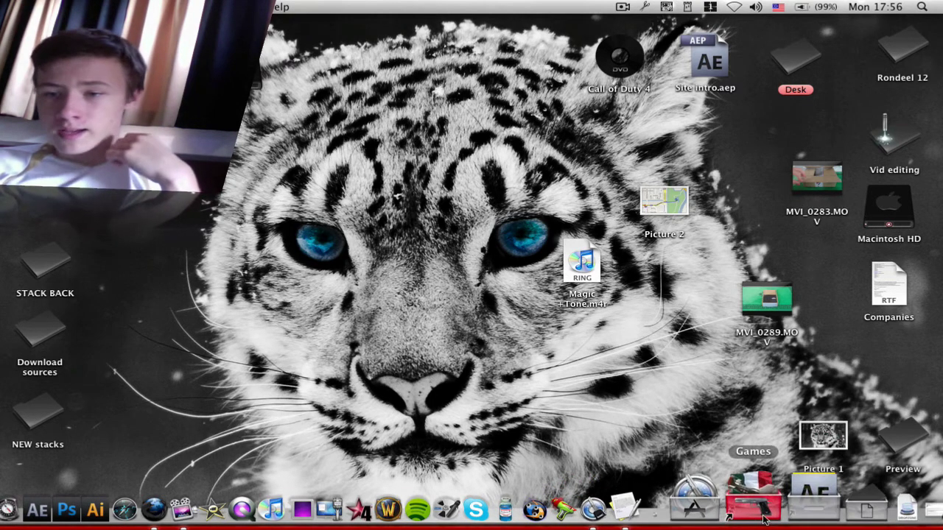
Browse the Applications stack to the Utilities folder, then Spotlight-search 'flip4'.
left_click(737, 513)
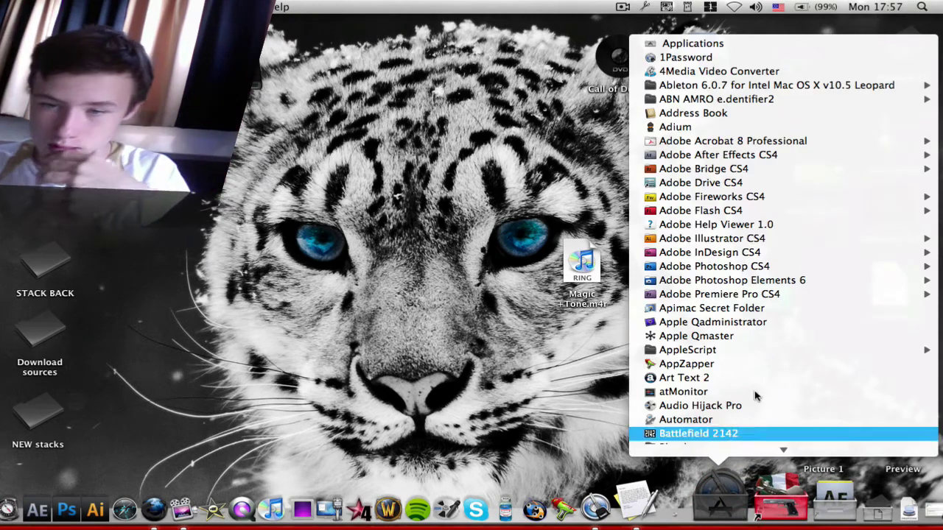
scroll(751, 417, "down", 15)
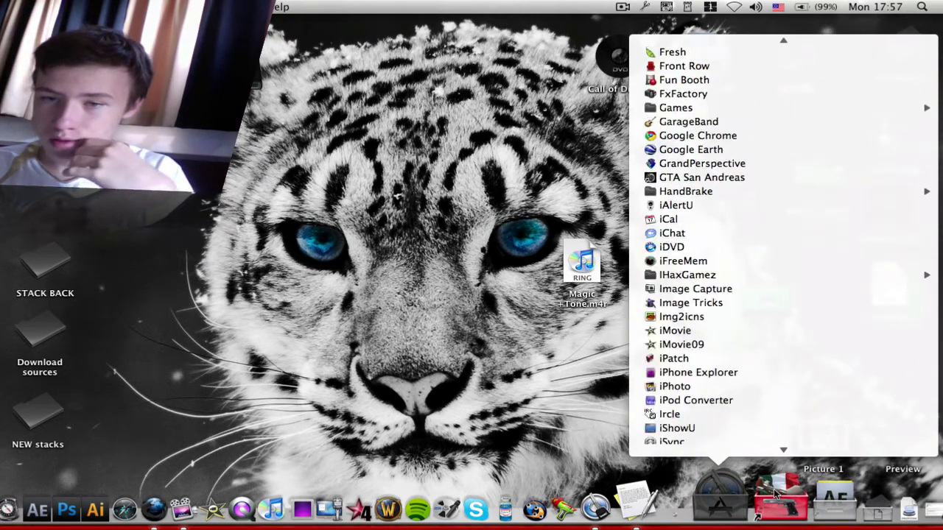
scroll(775, 493, "down", 15)
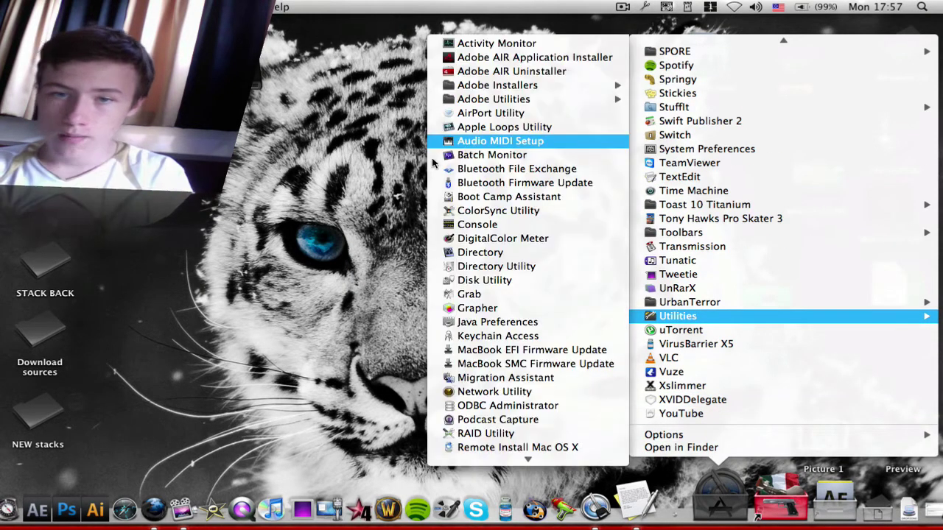
left_click(316, 214)
key("super+space")
type("flip4")
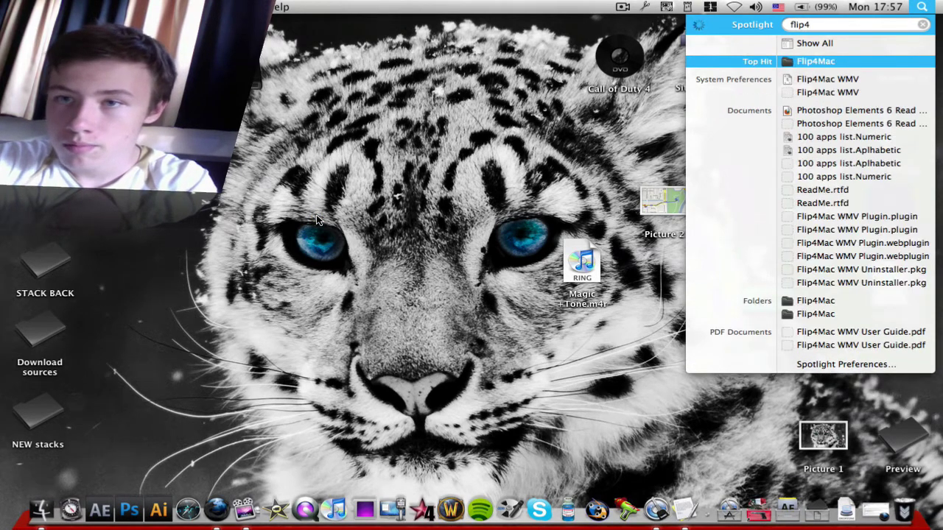
Open the Flip4Mac folder, select WMV Player to view its details, then close the window.
key("Return")
left_click(554, 155)
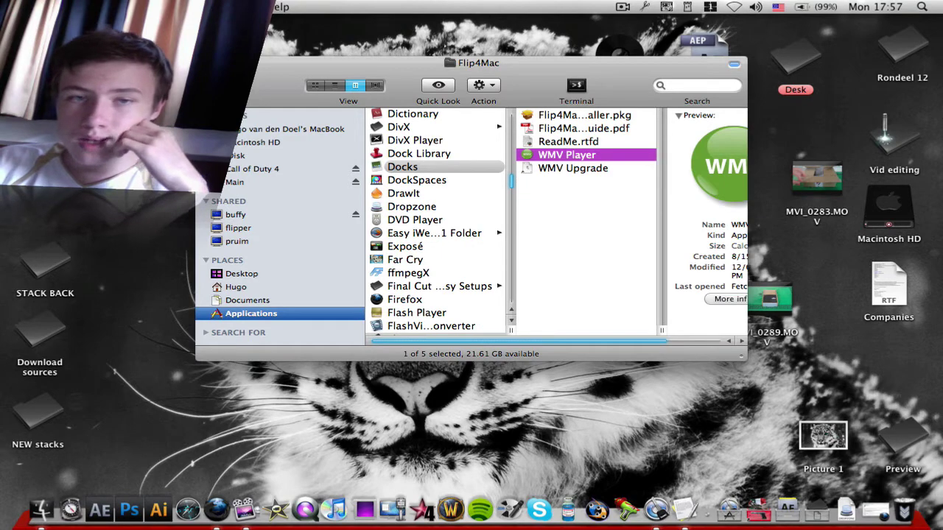
key("super+w")
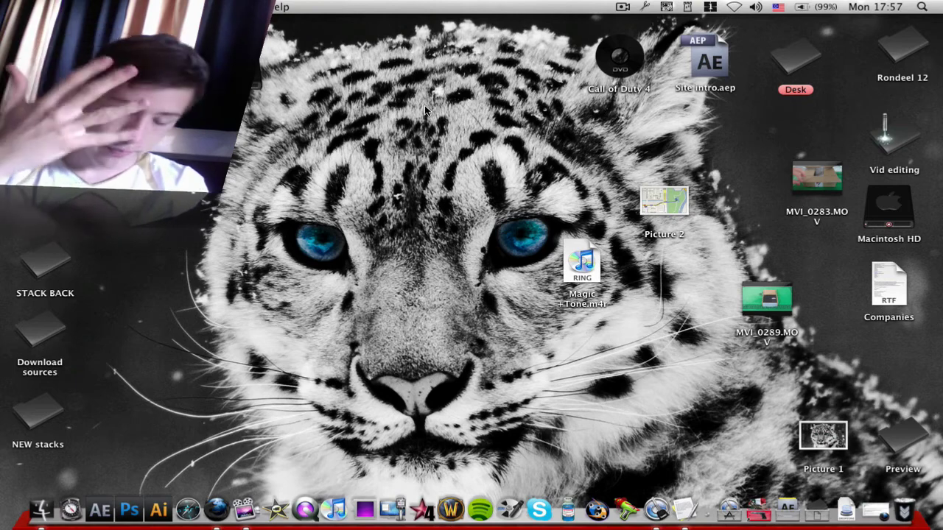
key("super+space")
type("ifre")
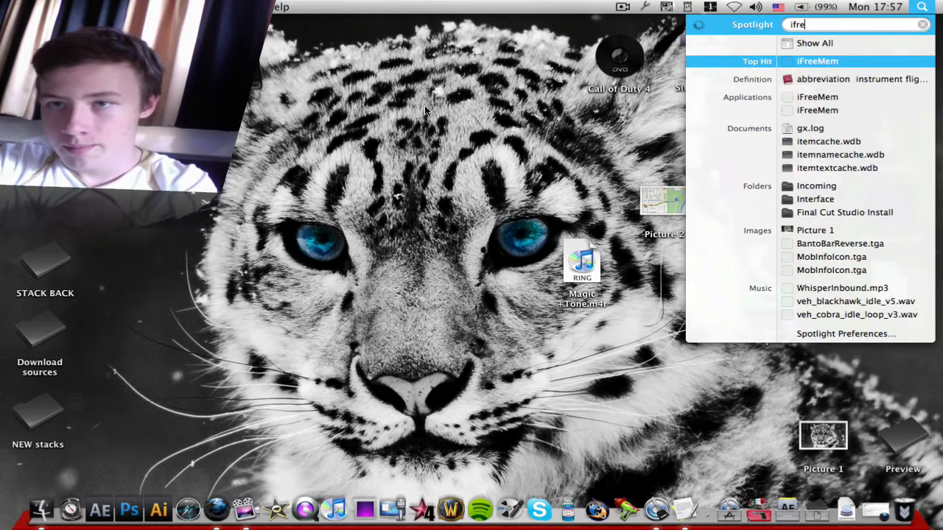
key("Return")
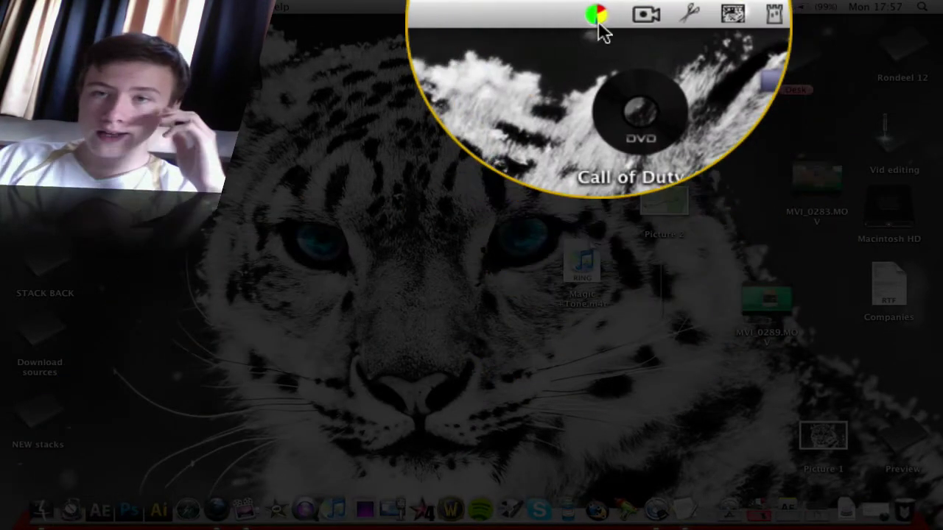
left_click(597, 21)
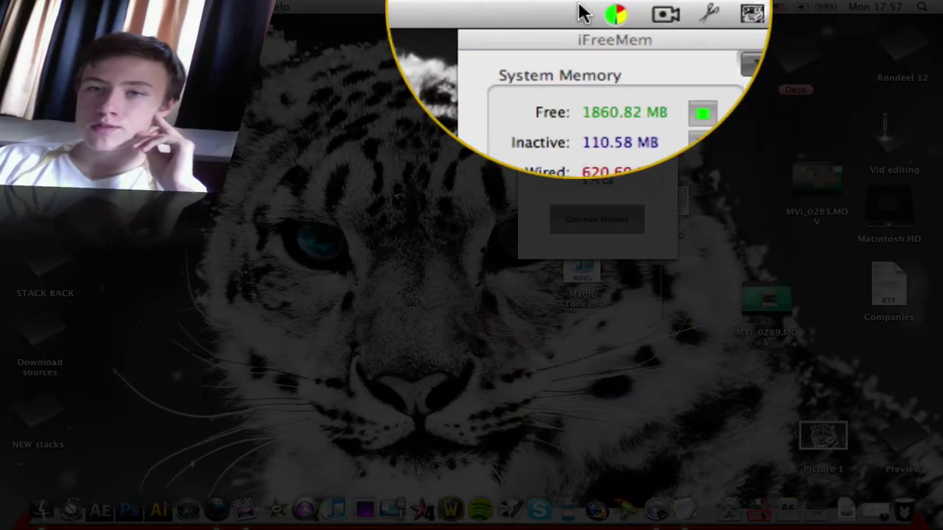
left_click(579, 37)
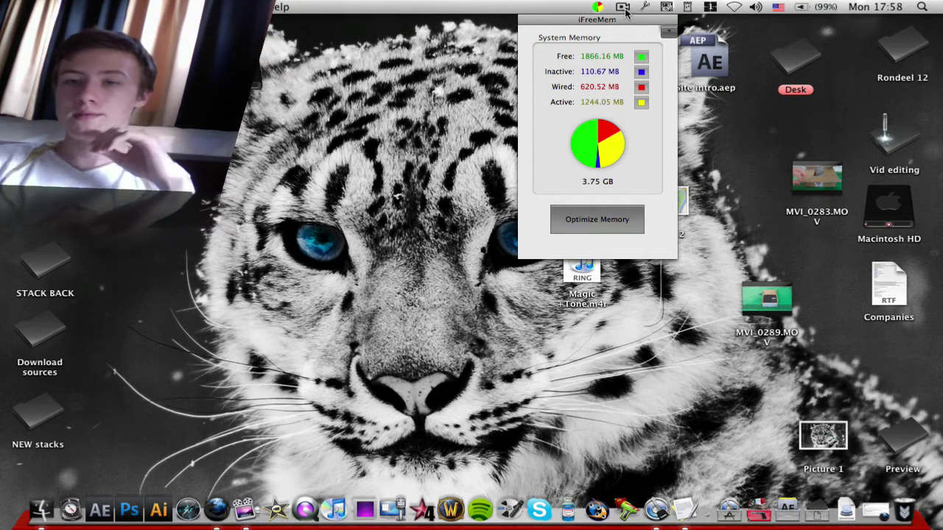
key("super+q")
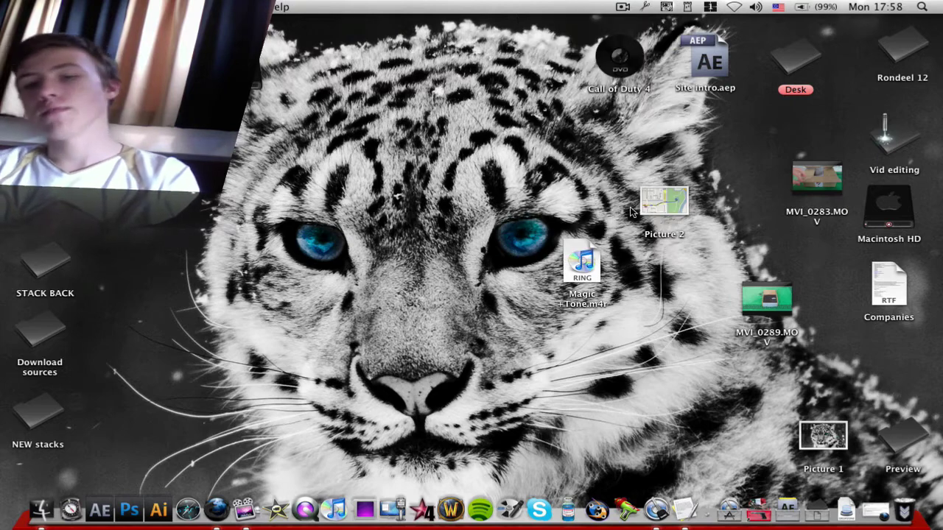